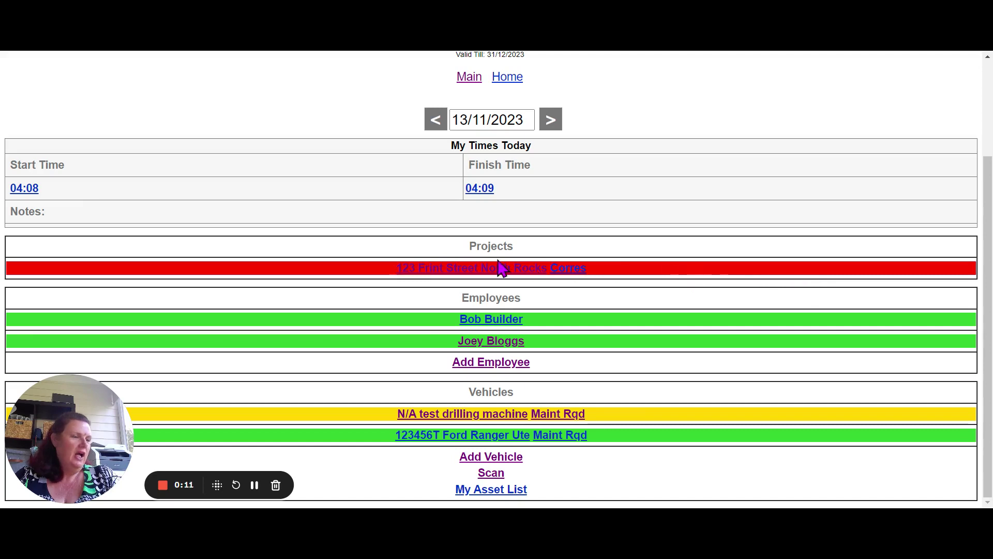
Open the project scheduled for 13/11/2023, choose a first aid officer and submit its Site Specific Project Plan.
left_click(469, 278)
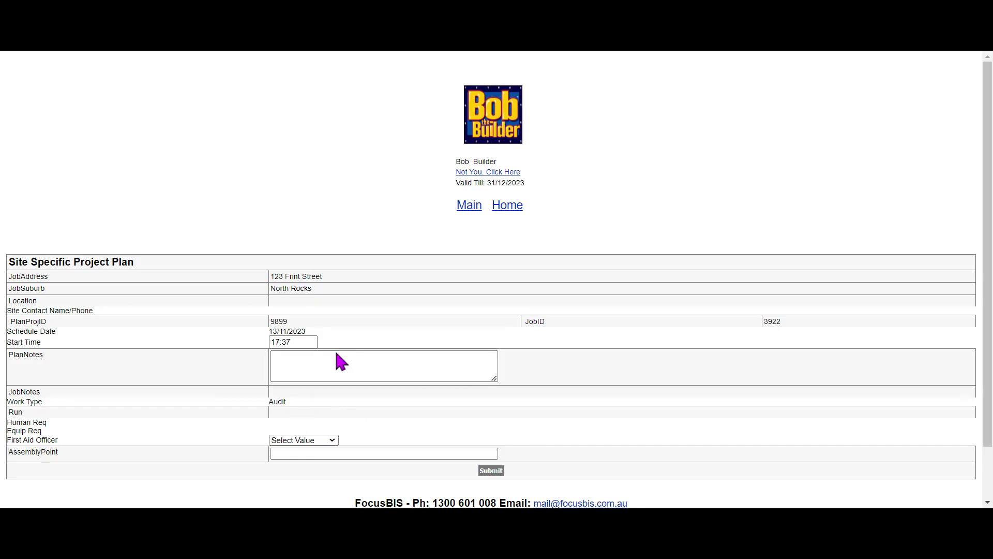
left_click(304, 365)
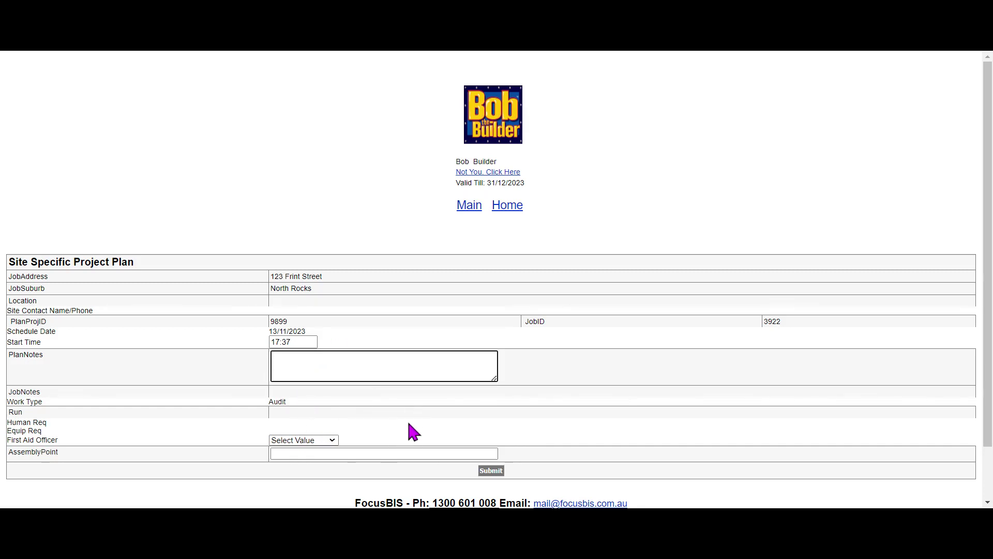
scroll(409, 424, "down", 2)
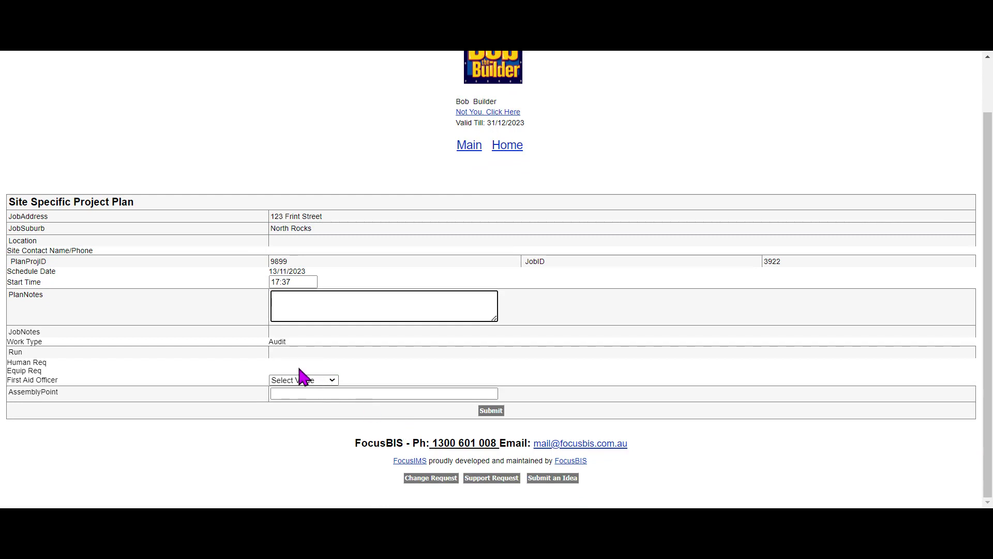
left_click(309, 381)
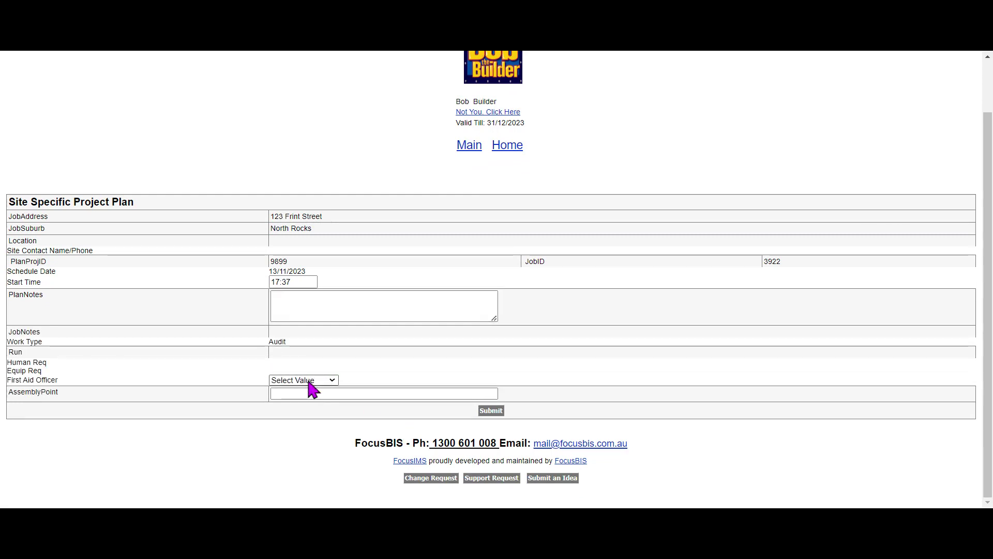
left_click(307, 375)
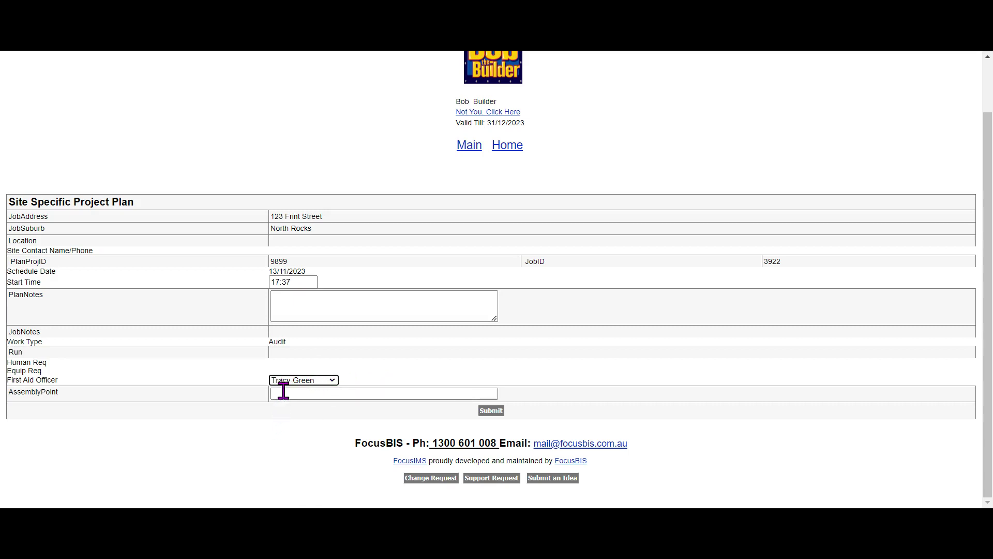
left_click(491, 412)
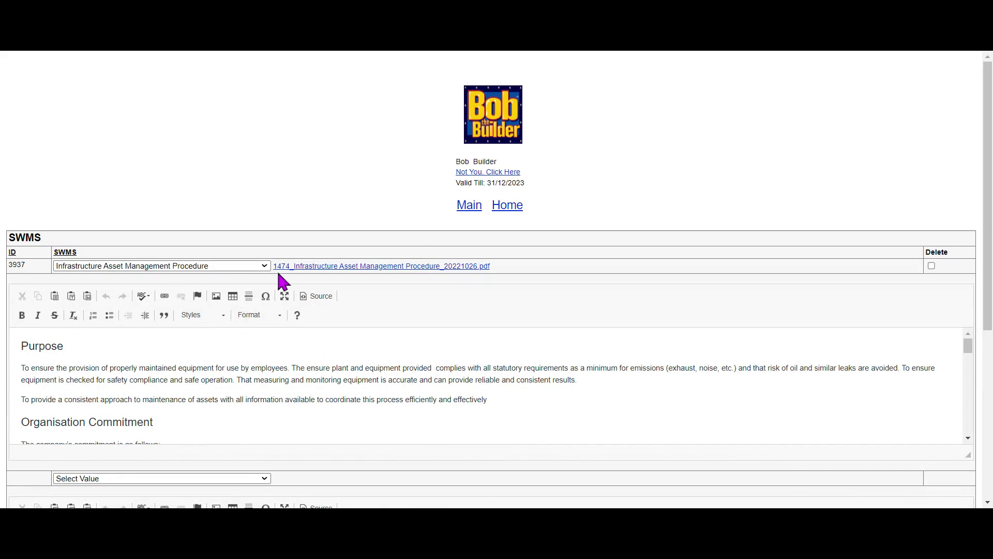
Review the Infrastructure Asset Management Procedure in the SWMS and proceed to hazard identification.
scroll(549, 362, "down", 15)
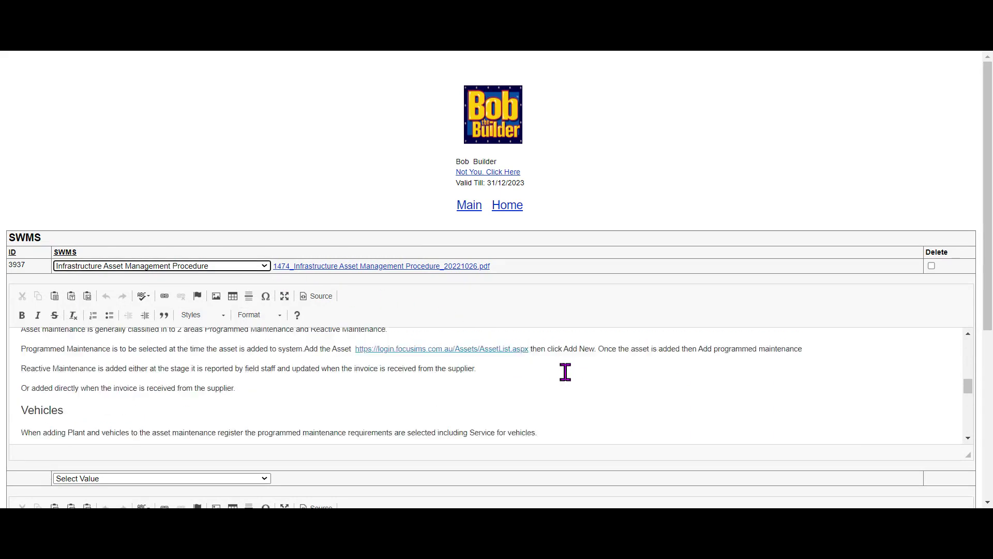
scroll(981, 353, "down", 2)
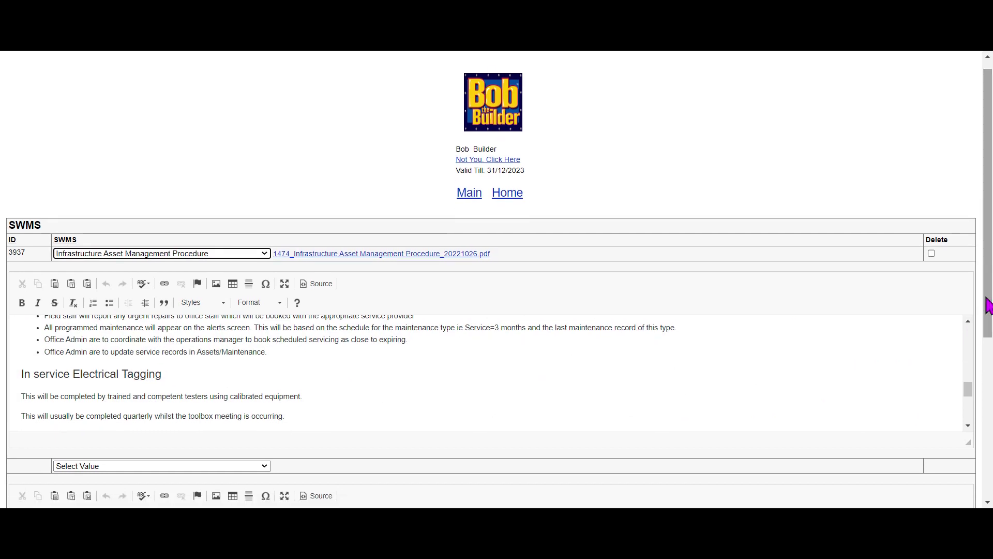
left_click_drag(979, 345, 978, 448)
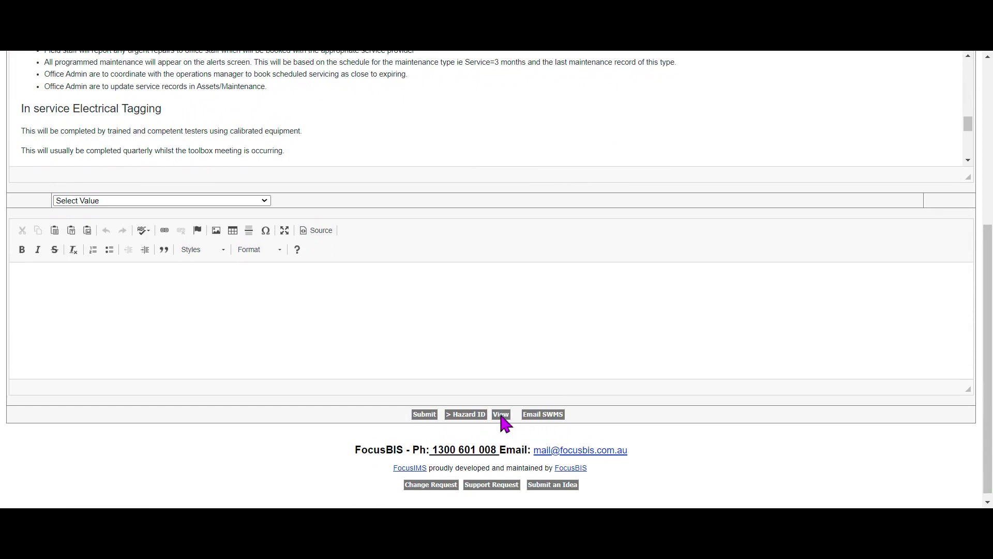
left_click(464, 414)
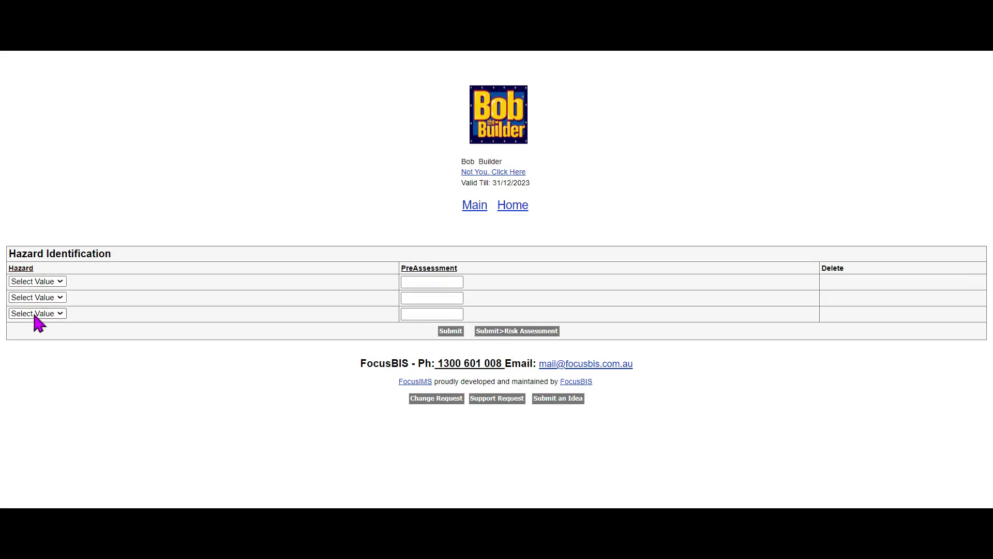
Submit the hazard identification without hazards and continue past the risk assessment to the before photos.
left_click(522, 331)
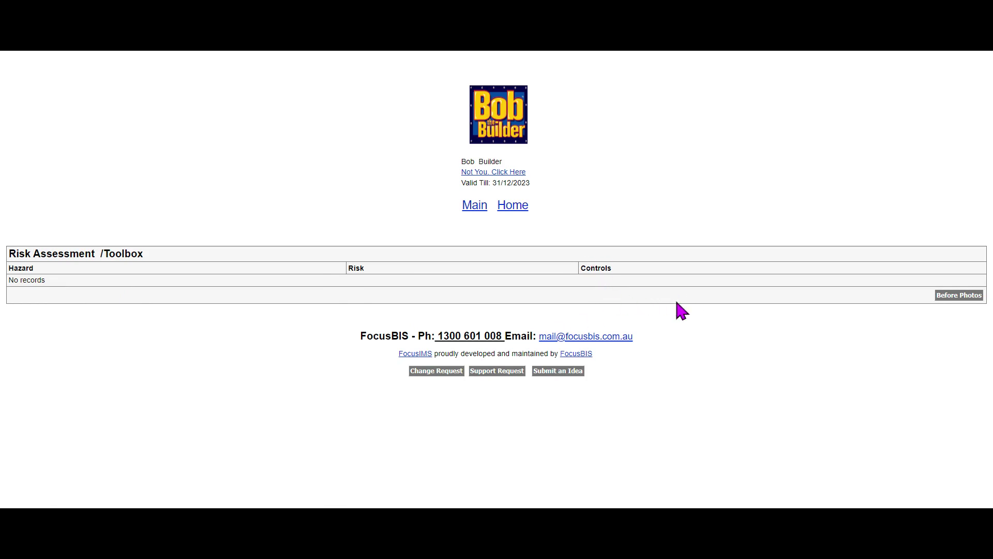
left_click(957, 295)
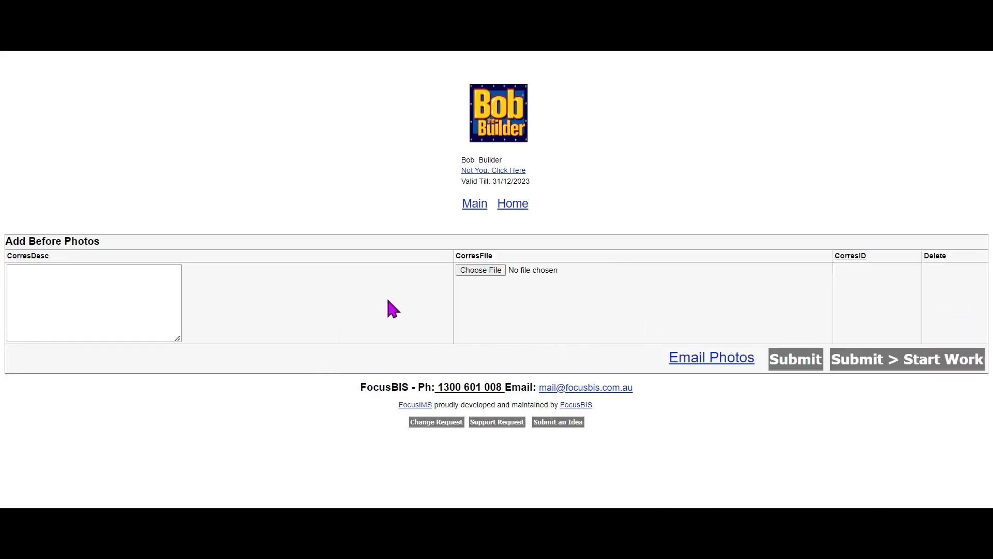
Submit the before photos page without attaching a file and start work on the project.
left_click(481, 271)
left_click(752, 361)
left_click(884, 361)
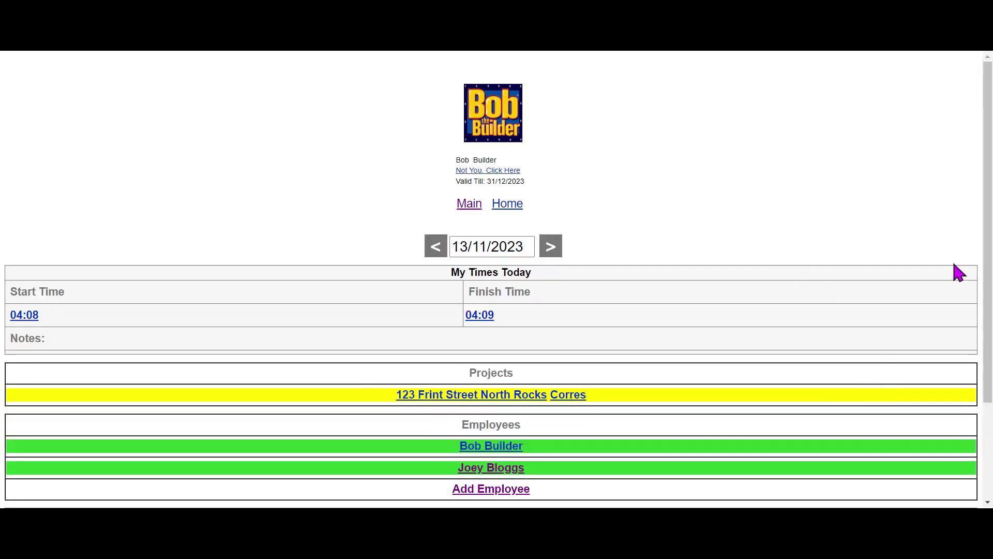
Reopen the started project and continue to its service report without adding after photos.
left_click_drag(985, 221, 984, 274)
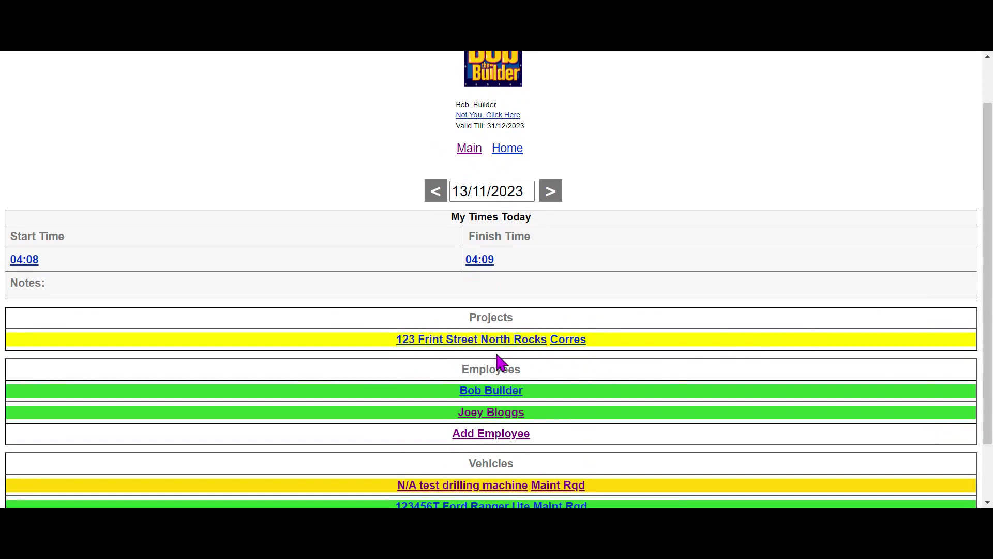
left_click(425, 347)
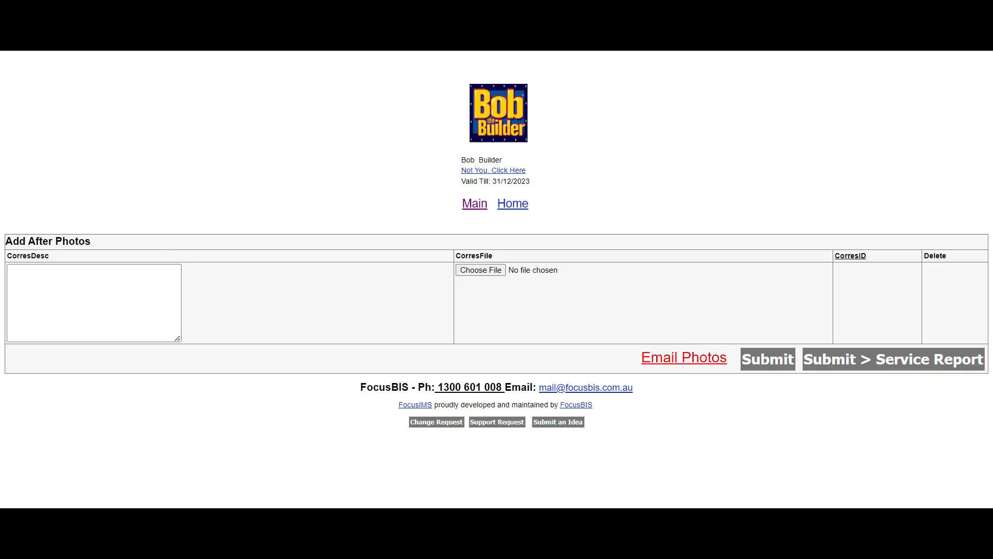
left_click(847, 365)
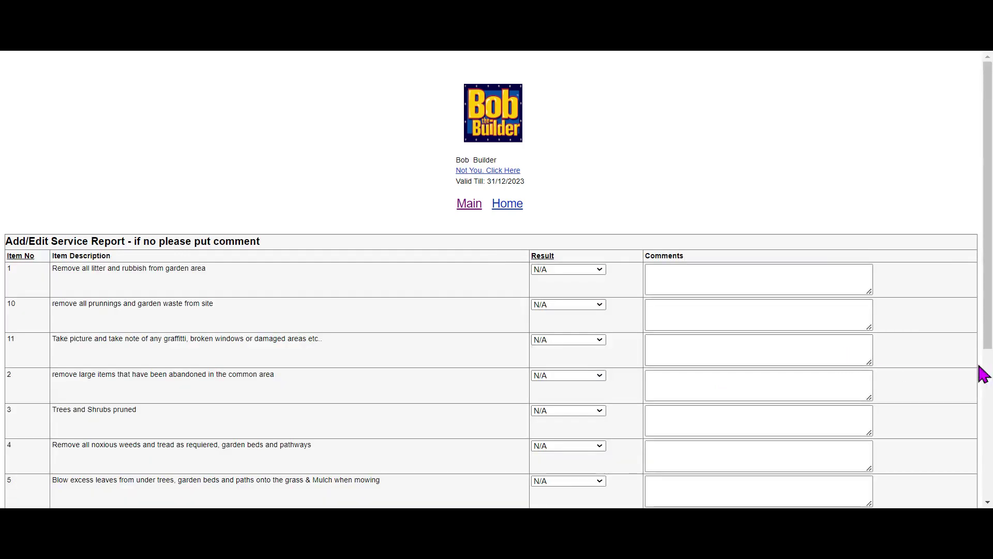
Set the result to Yes for service report items 1, 10 and 11.
scroll(432, 370, "down", 4)
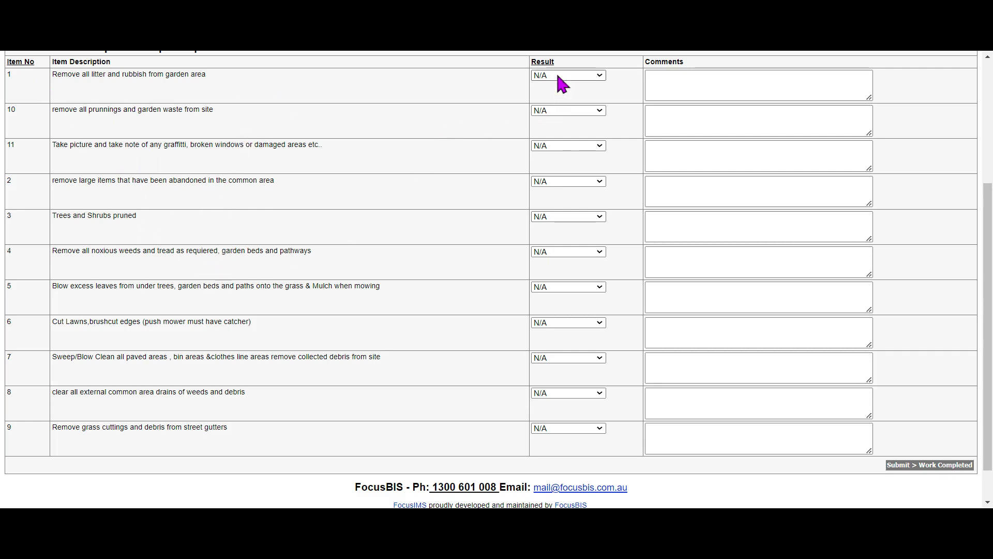
left_click(568, 76)
left_click(564, 90)
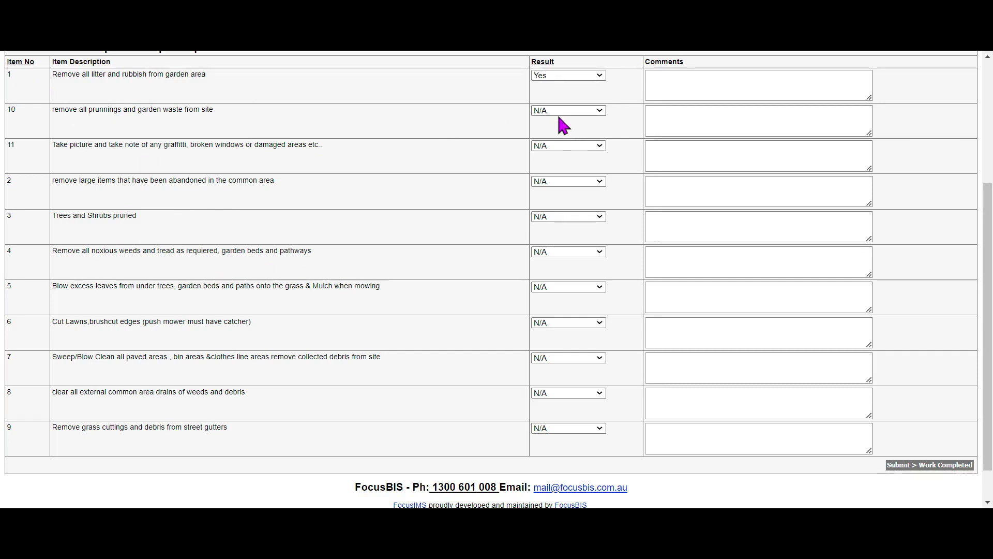
left_click(563, 125)
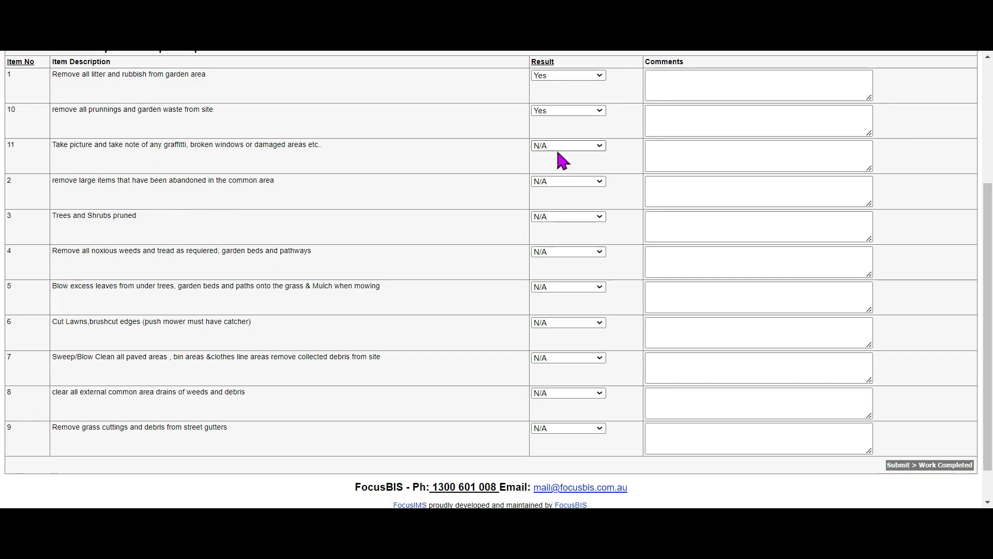
left_click(568, 145)
left_click(559, 161)
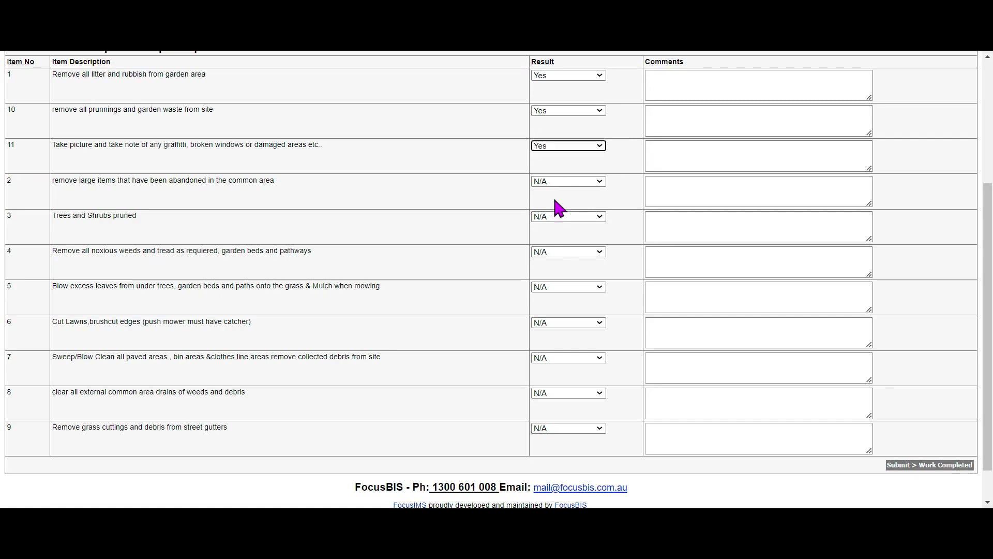
Review the remaining service report items, leave the comments blank and submit the report to reach Work Completed.
left_click(683, 89)
scroll(985, 171, "up", 2)
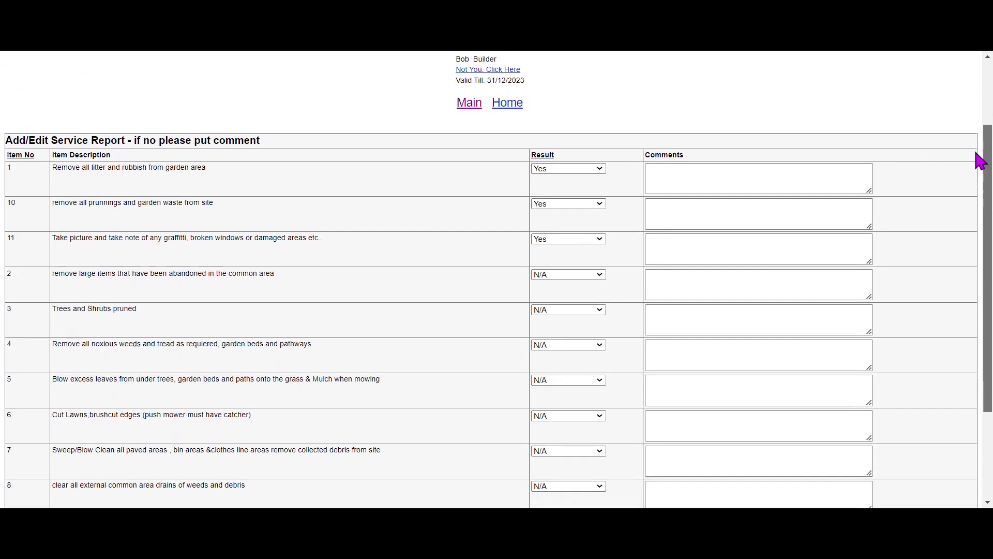
left_click_drag(975, 152, 971, 177)
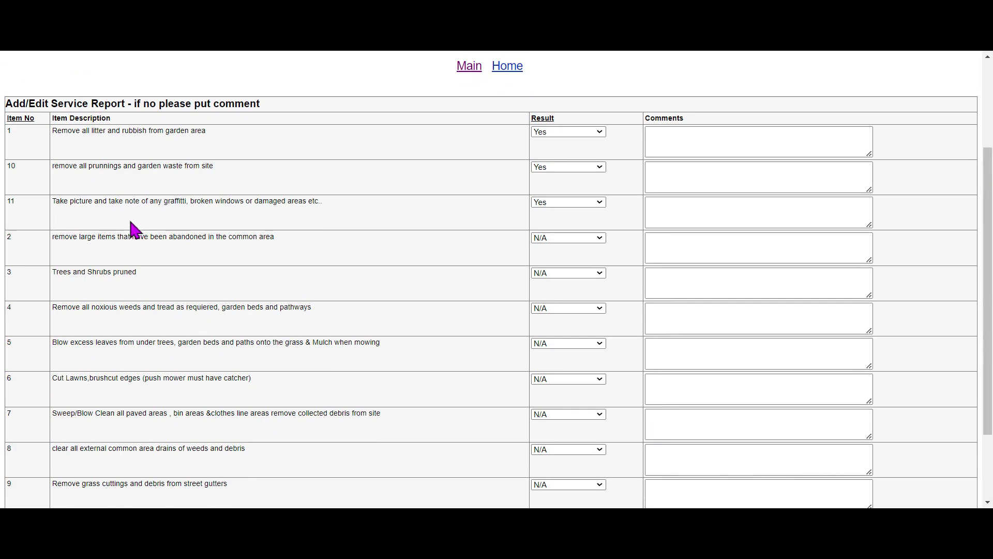
scroll(133, 365, "down", 2)
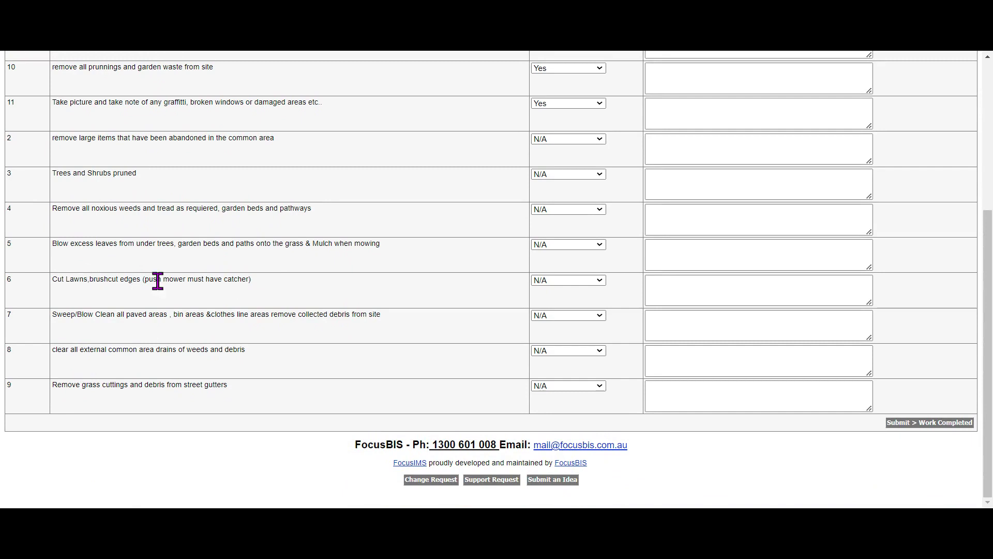
left_click(692, 290)
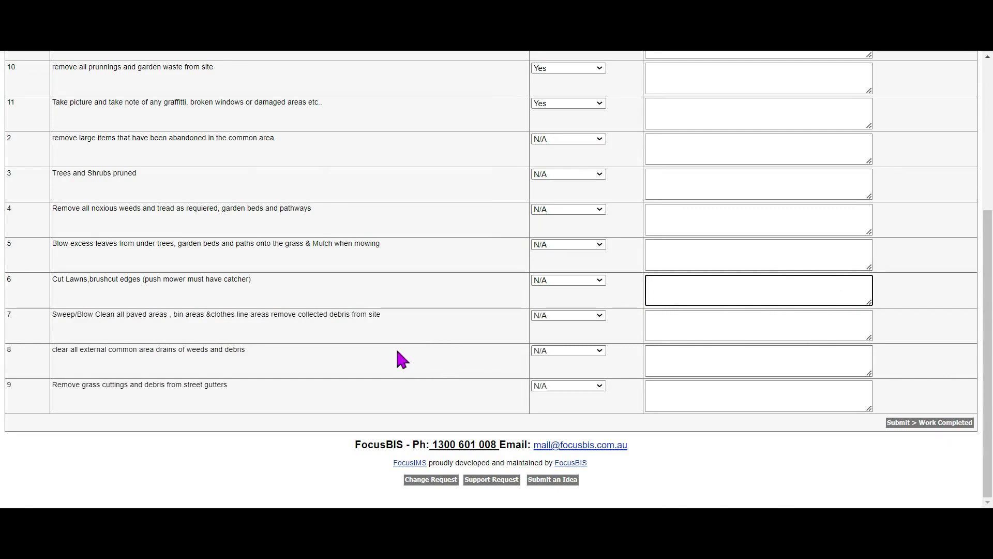
left_click(902, 423)
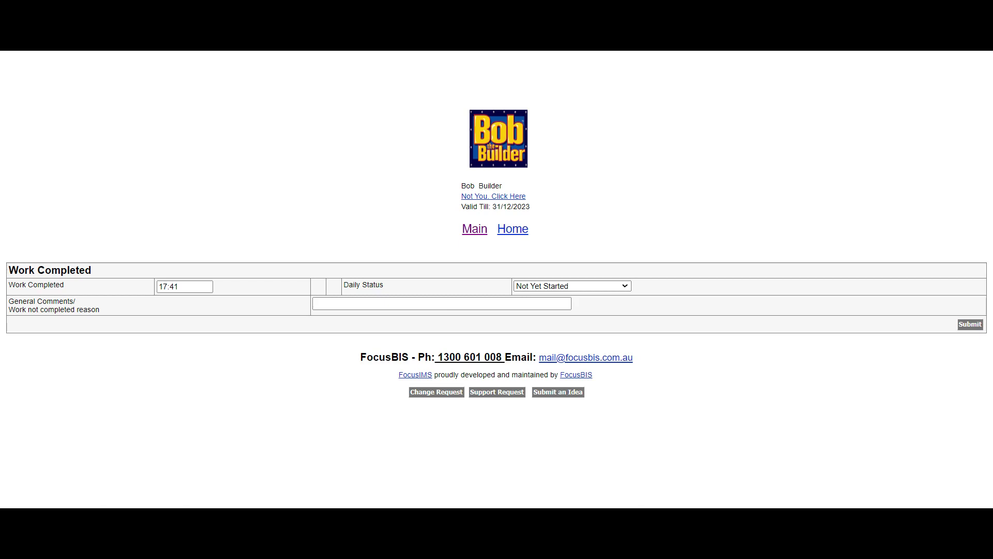
Try the daily statuses Work In Progress and Completed on the Work Completed form.
left_click(332, 303)
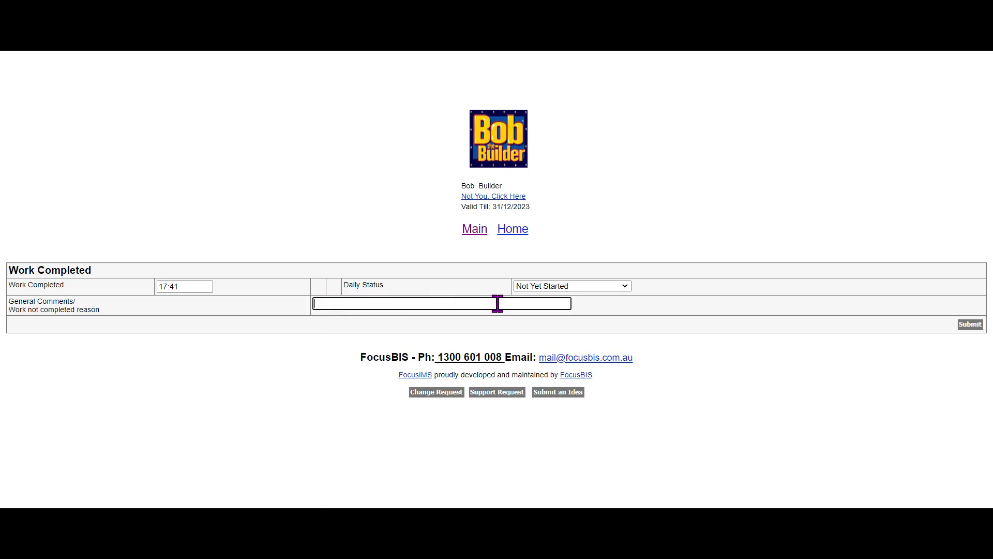
left_click(589, 291)
left_click(590, 293)
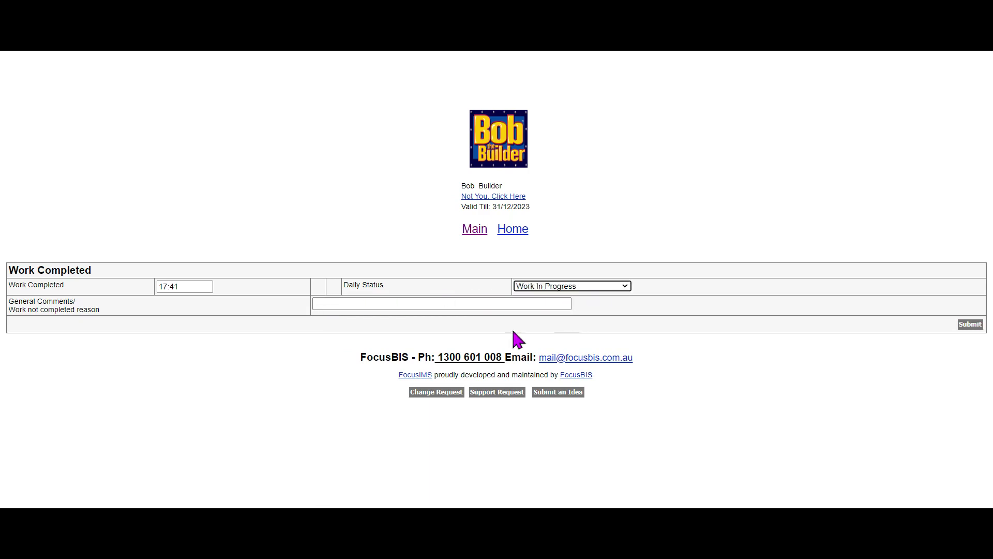
left_click(333, 303)
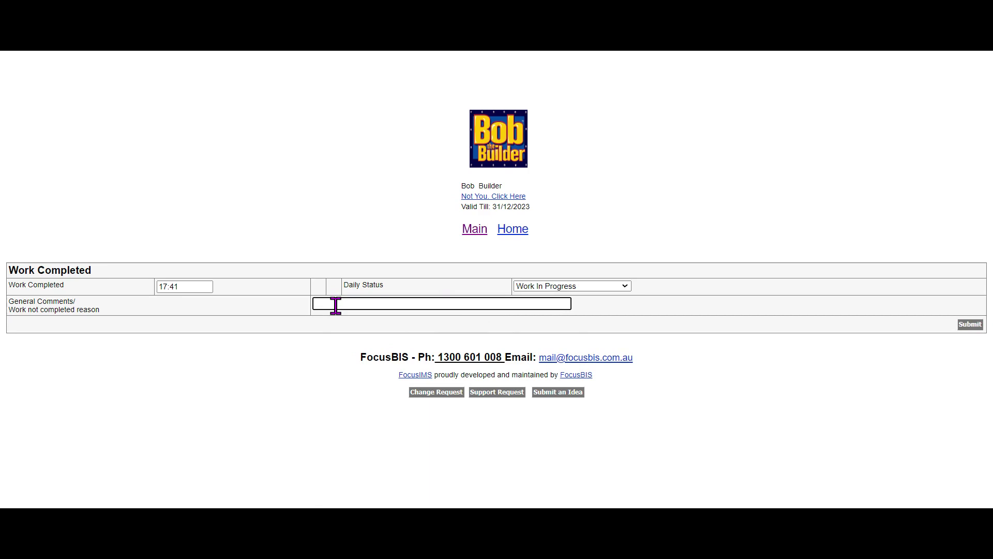
left_click(593, 289)
left_click(566, 336)
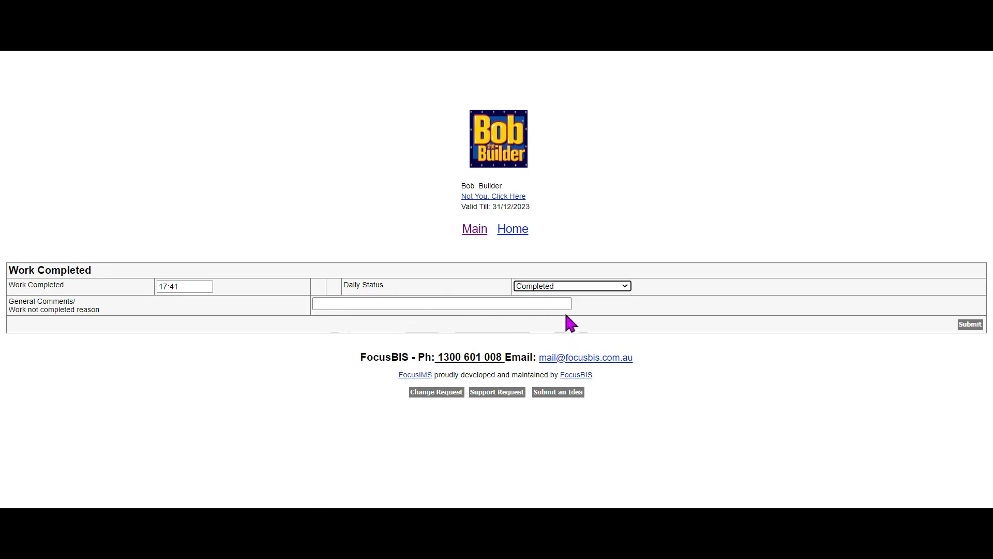
Set the daily status to Unable to Complete and submit the Work Completed form with the comments left blank.
left_click(566, 292)
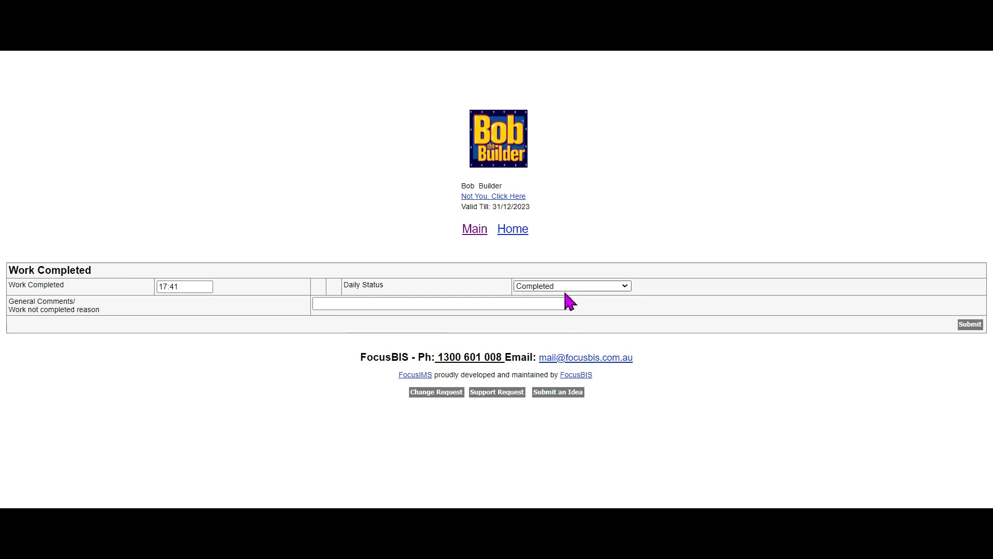
left_click(565, 293)
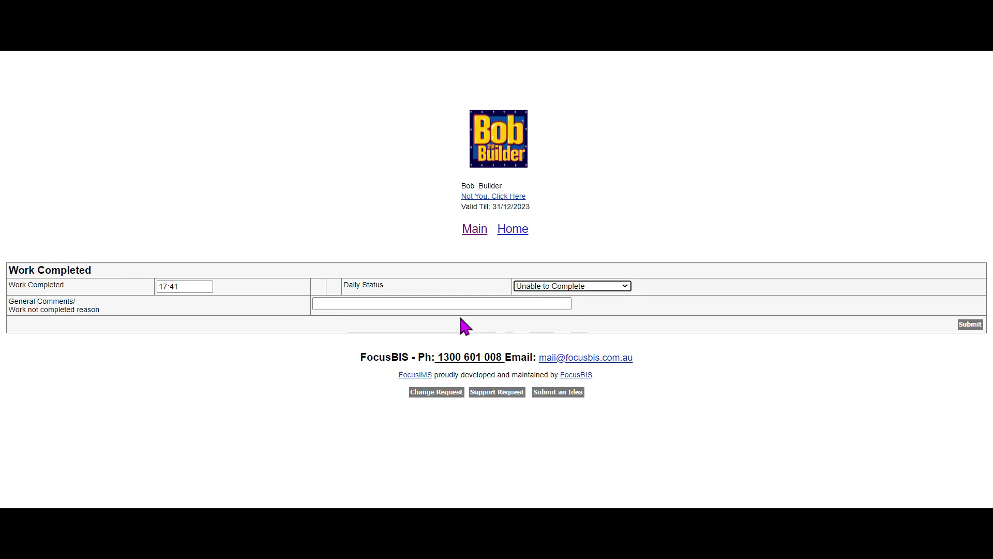
left_click(417, 305)
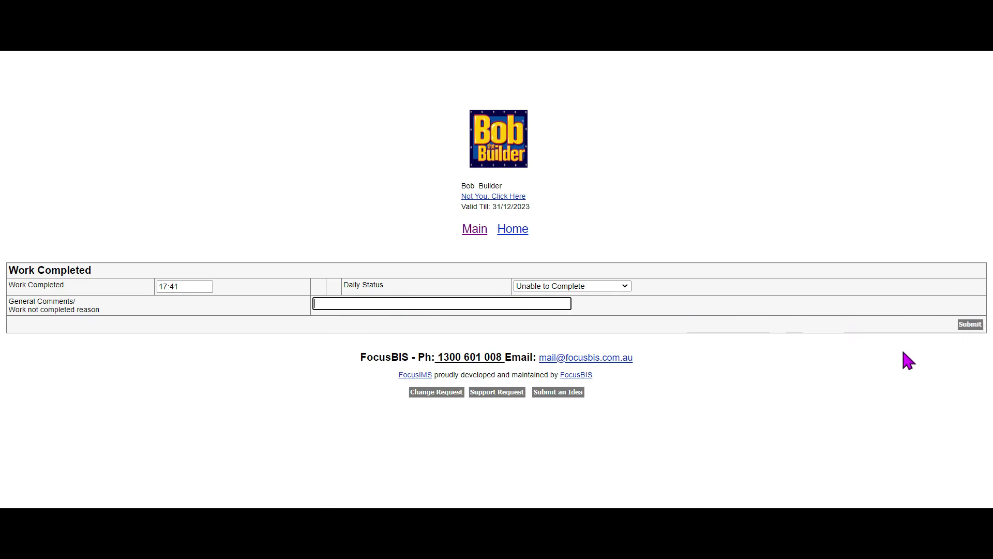
left_click(971, 326)
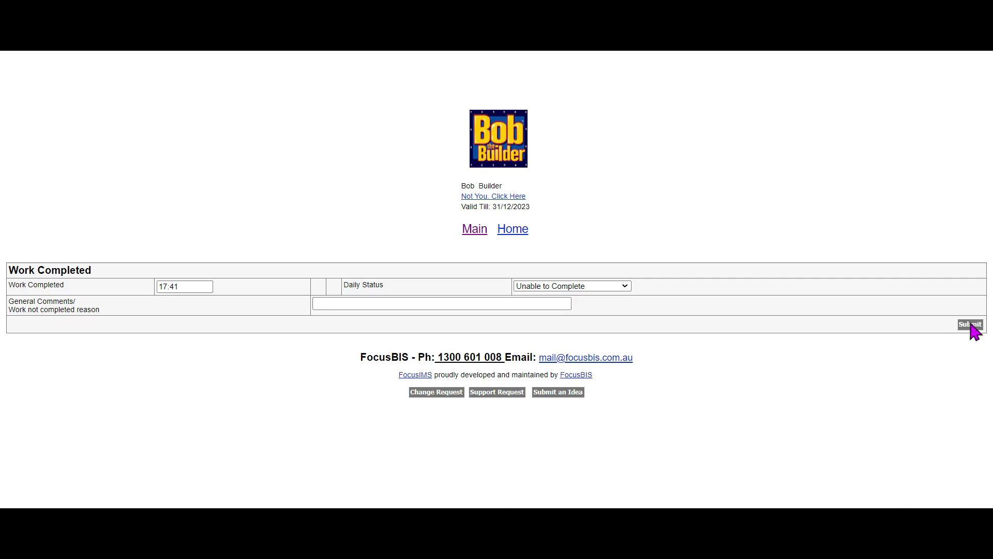